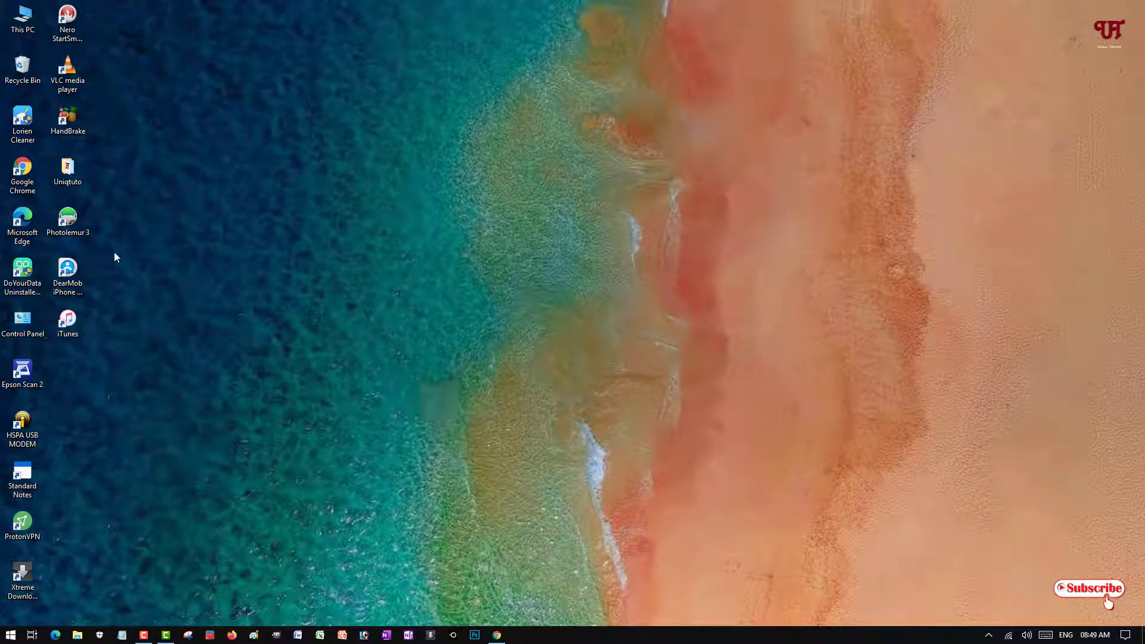
Open This PC's System properties showing Windows 10 Pro, centre the window, then close it
{"action": "right_click", "coordinate": [24, 21]}
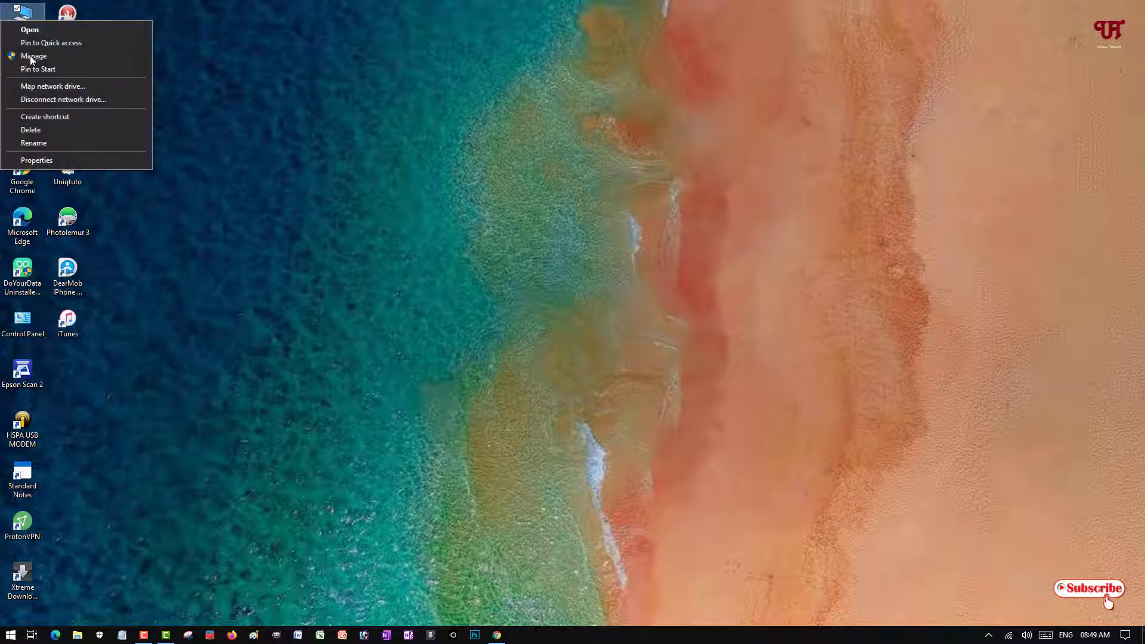
{"action": "left_click", "coordinate": [62, 156]}
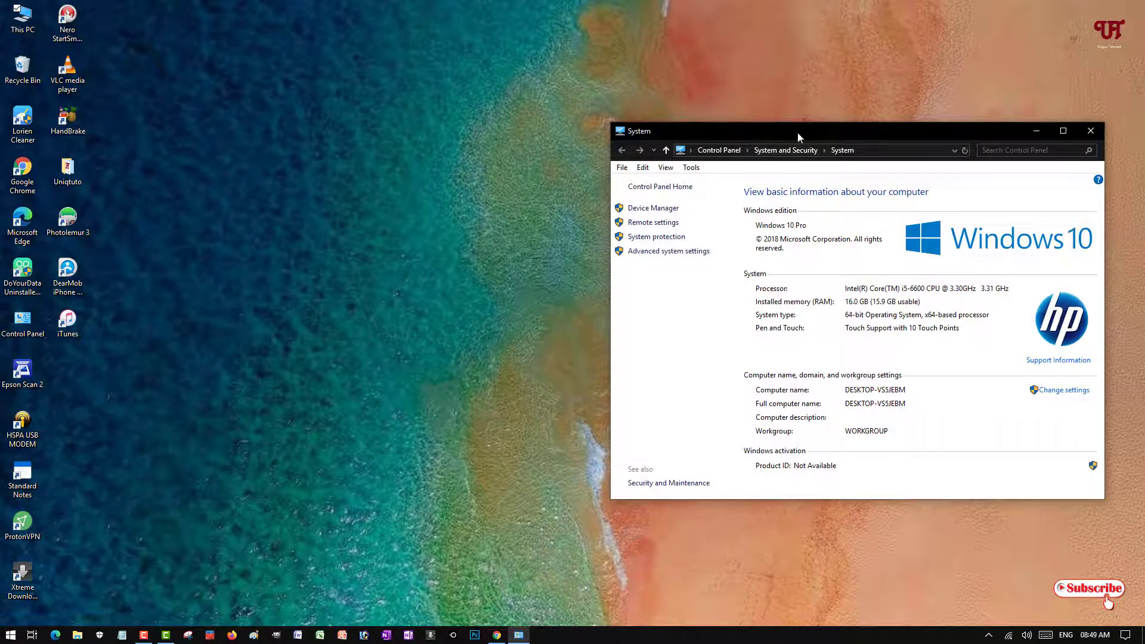
{"action": "left_click_drag", "start_coordinate": [797, 133], "coordinate": [580, 126]}
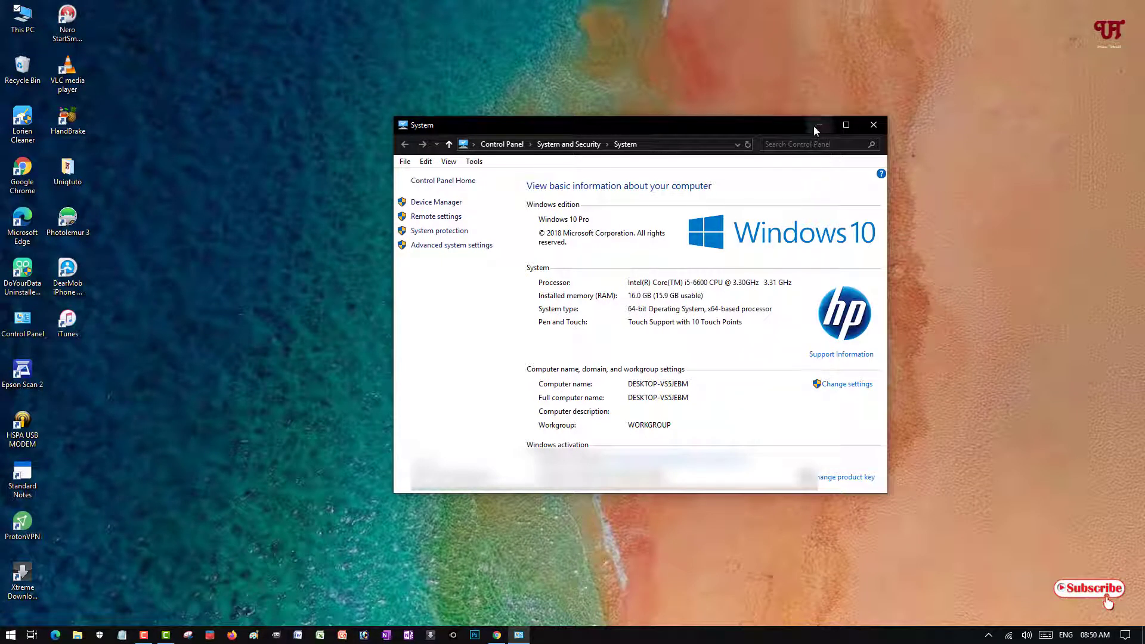
{"action": "left_click_drag", "start_coordinate": [738, 126], "coordinate": [692, 127]}
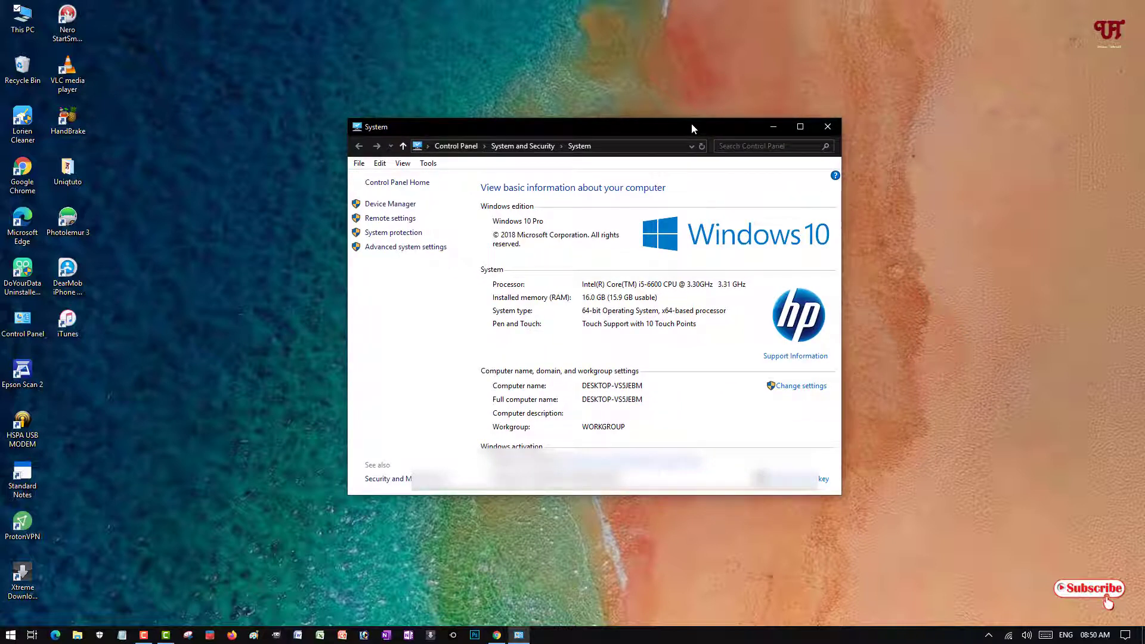
{"action": "left_click_drag", "start_coordinate": [692, 125], "coordinate": [671, 123]}
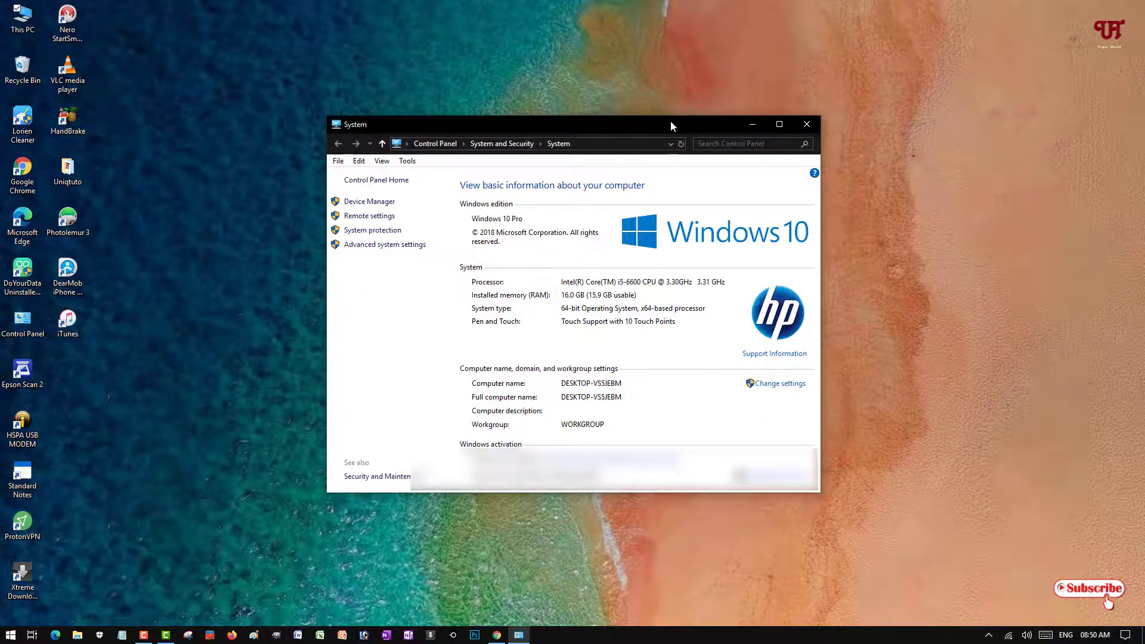
{"action": "left_click", "coordinate": [808, 125]}
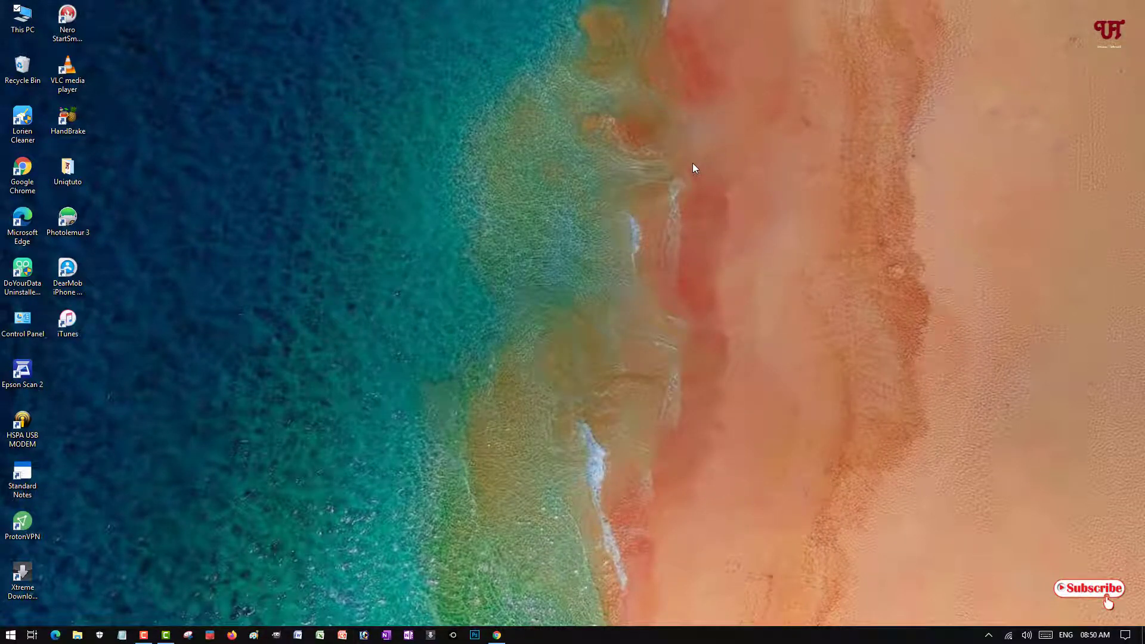
{"action": "key", "text": "alt+Tab"}
{"action": "key", "text": "Tab"}
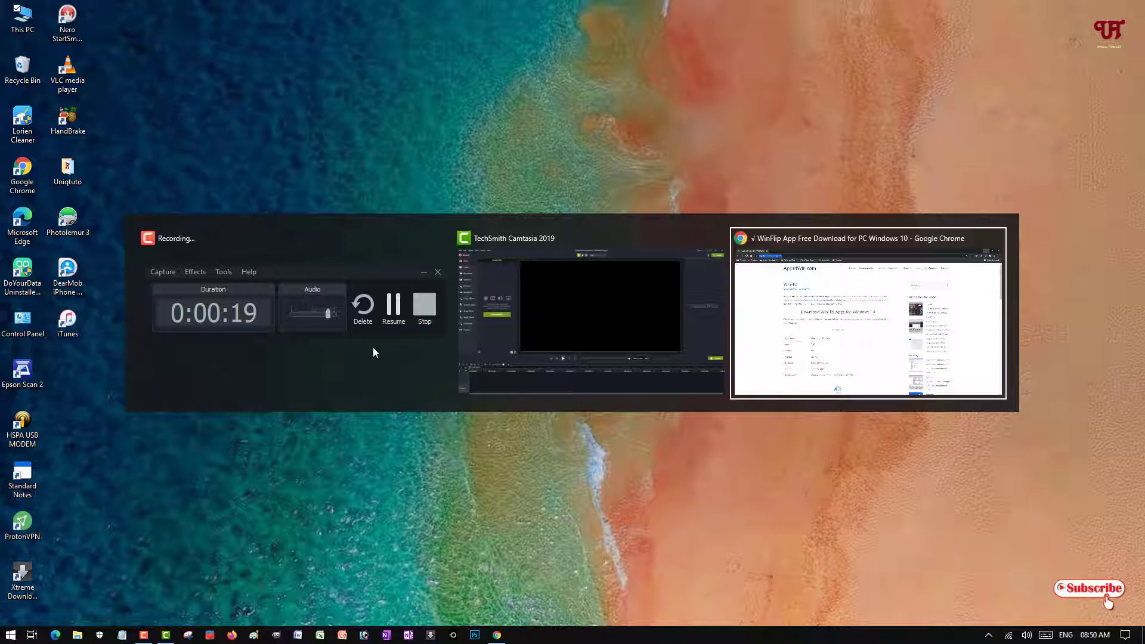
{"action": "key", "text": "Tab"}
{"action": "key", "text": "Tab"}
{"action": "key", "text": "Tab"}
{"action": "key", "text": "Tab"}
{"action": "key", "text": "Tab"}
{"action": "key", "text": "Tab"}
{"action": "key", "text": "Tab"}
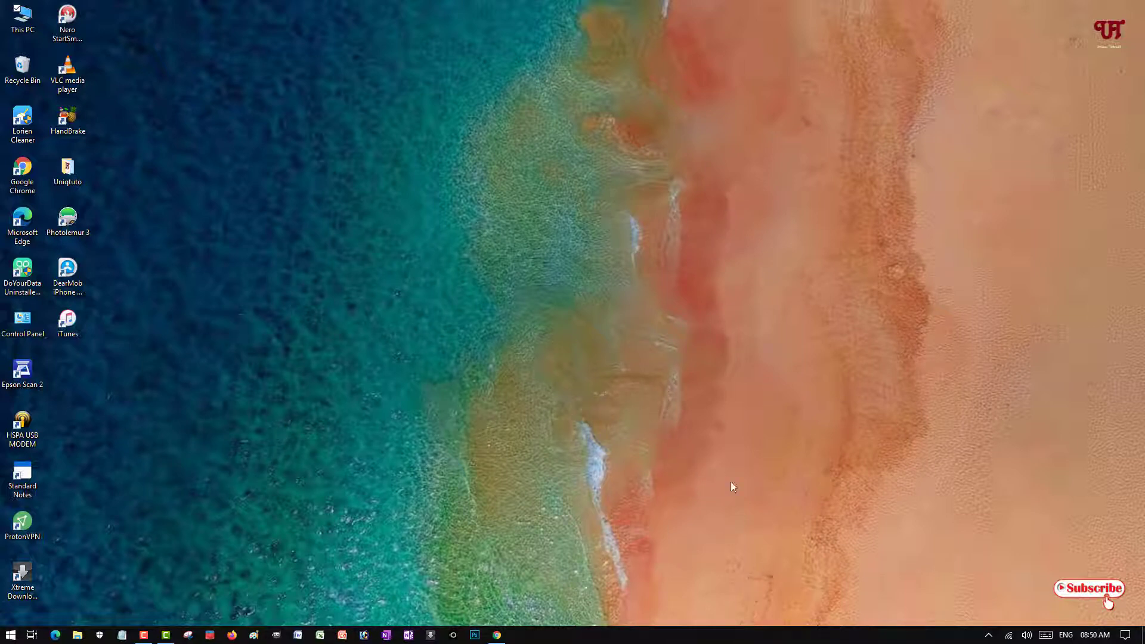
Download WFlip050.zip via the Apps4Win WinFlip page and Malavida's WinFlip 0.50 download link
{"action": "left_click", "coordinate": [497, 636]}
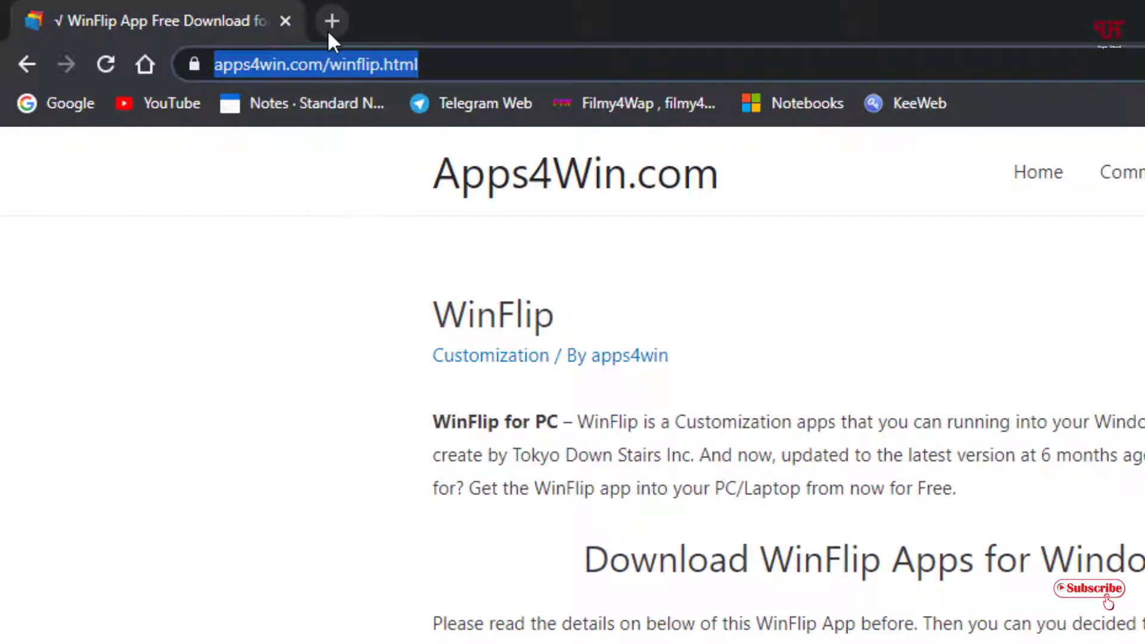
{"action": "left_click", "coordinate": [389, 188]}
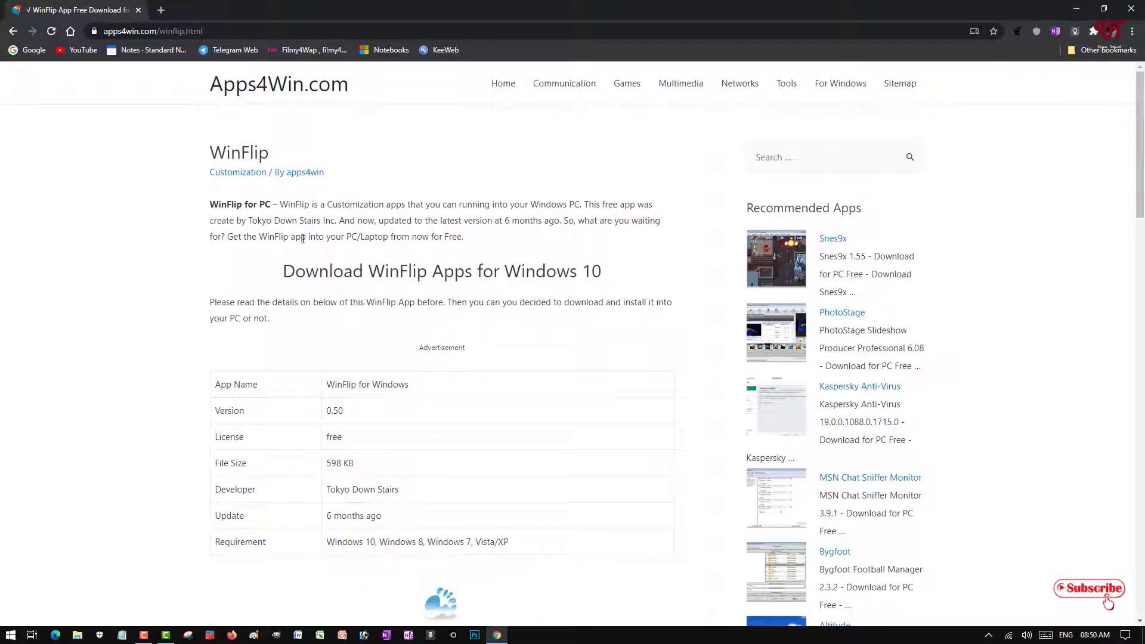
{"action": "scroll", "coordinate": [303, 239], "scroll_direction": "down", "scroll_amount": 3}
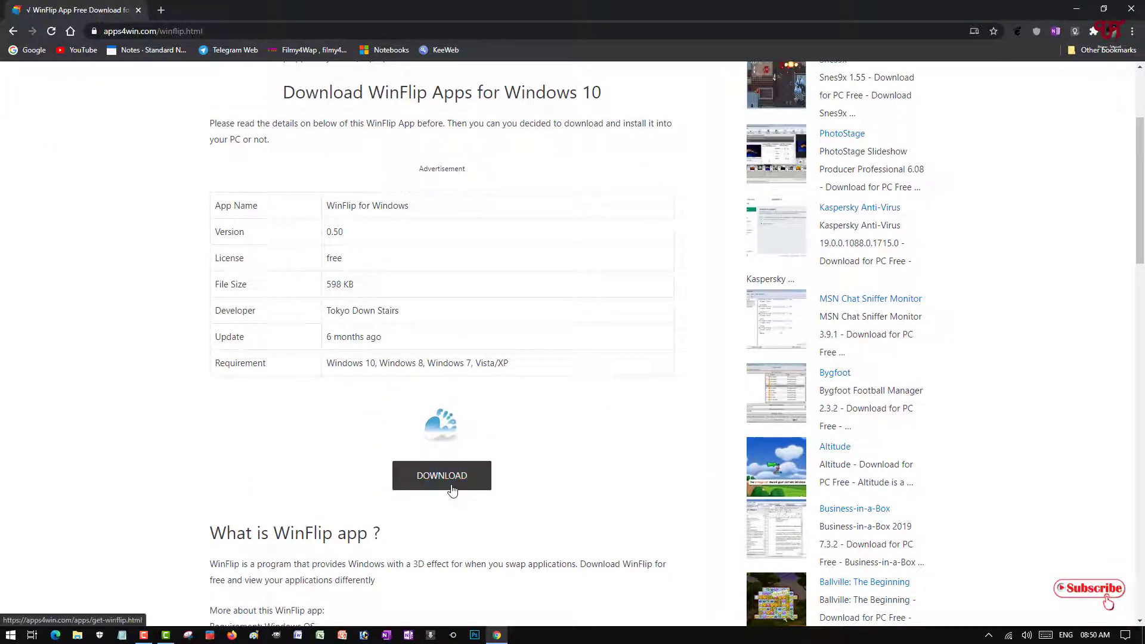
{"action": "left_click", "coordinate": [453, 490]}
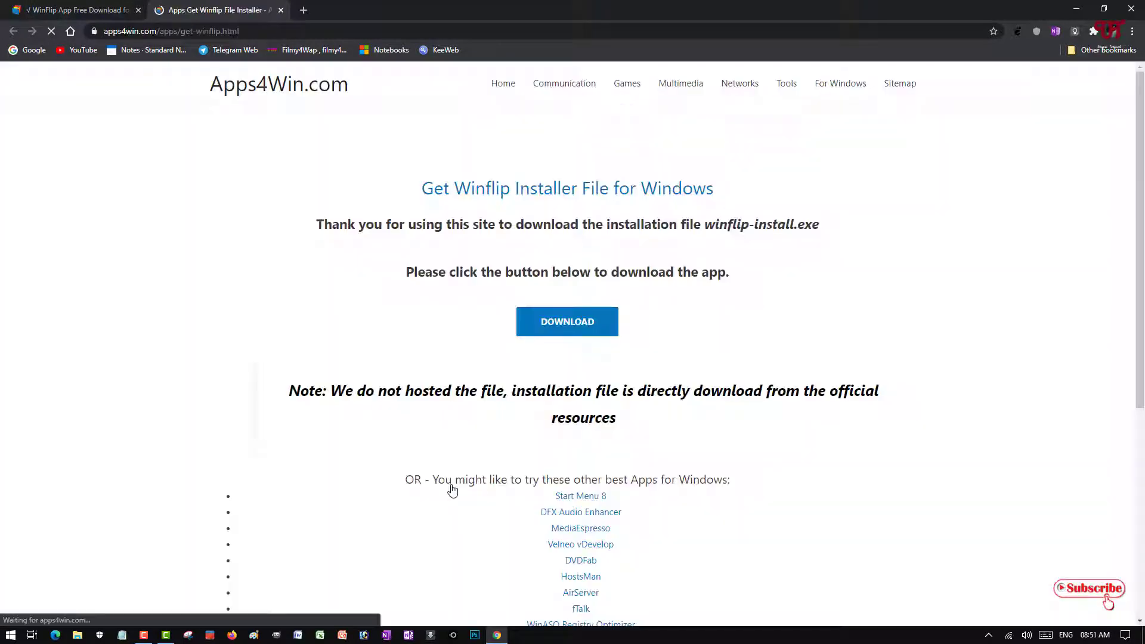
{"action": "left_click", "coordinate": [579, 328]}
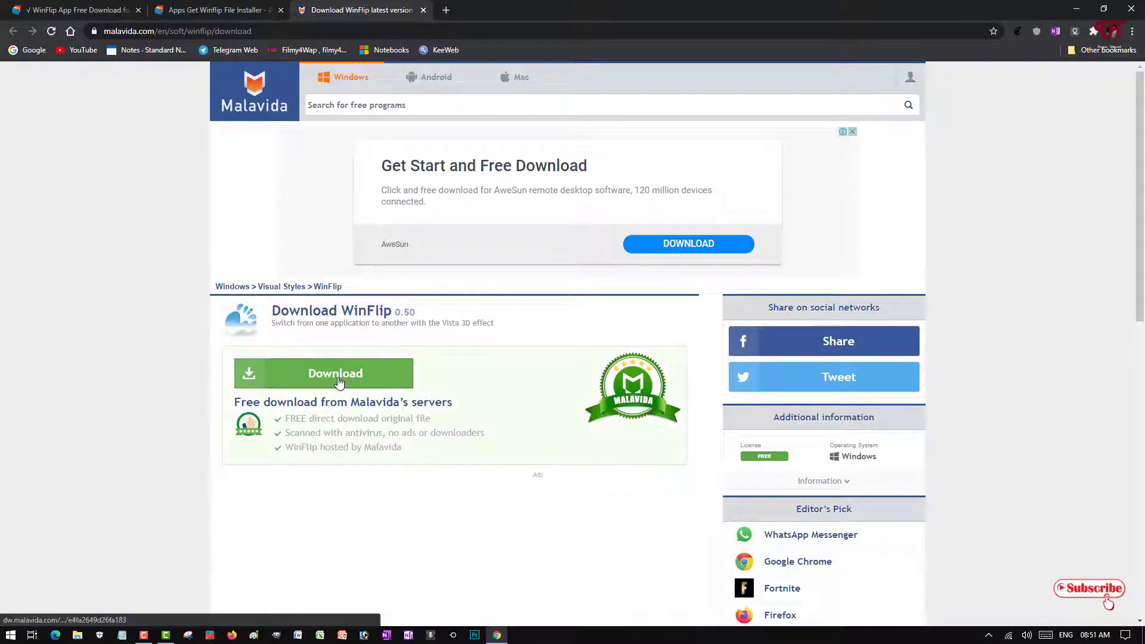
{"action": "left_click", "coordinate": [338, 382]}
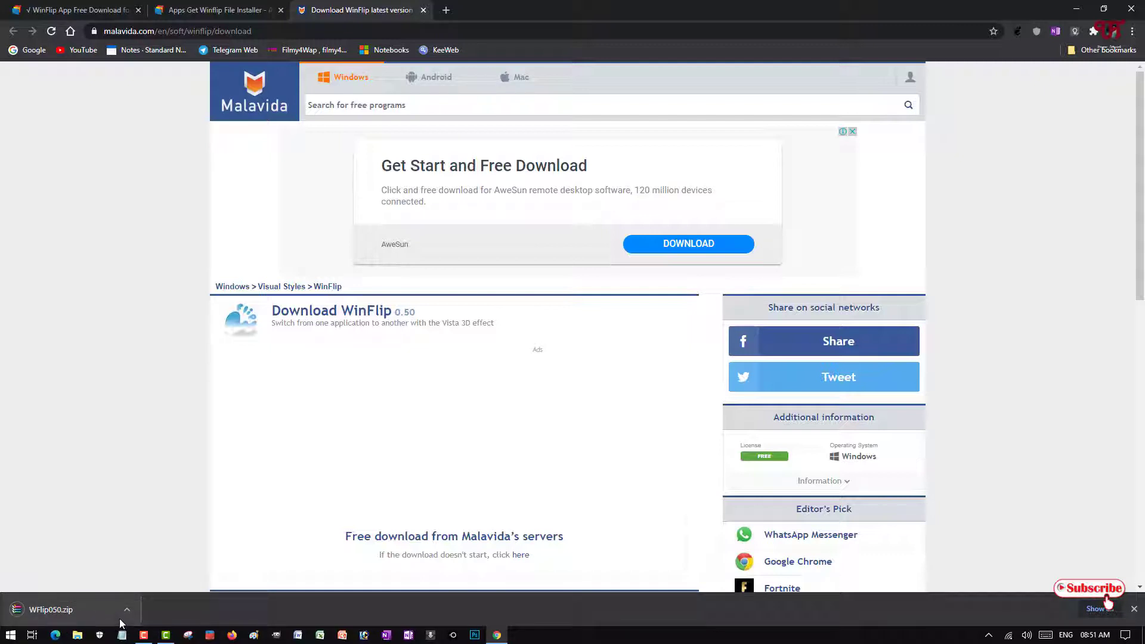
{"action": "left_click", "coordinate": [127, 610]}
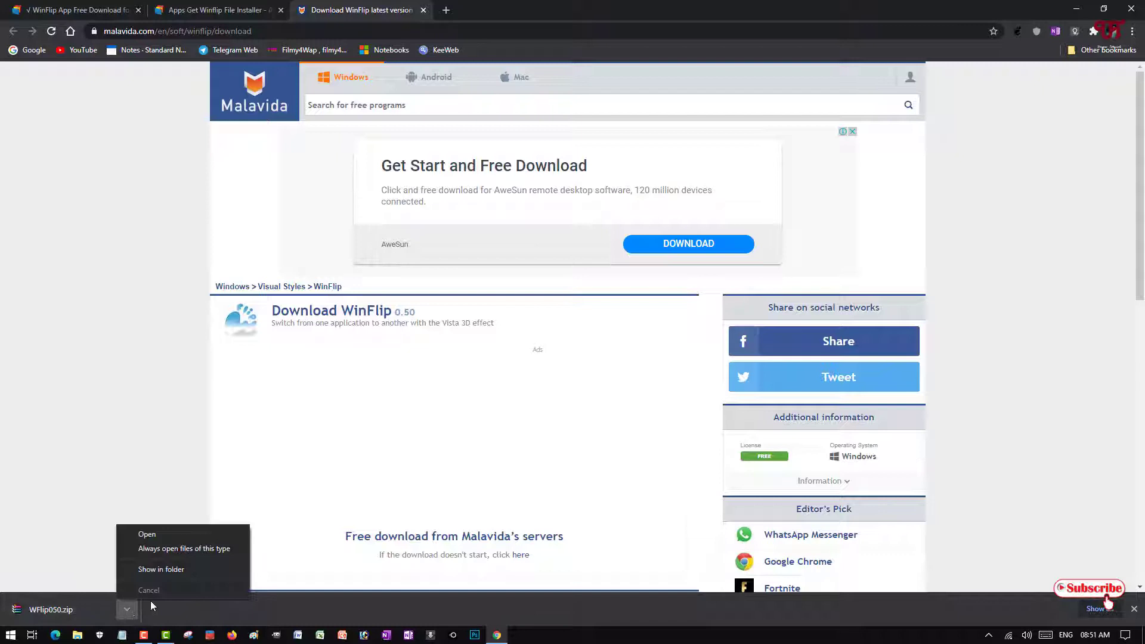
Show WFlip050.zip in Downloads, close Chrome, and extract it with WinRAR into a WFlip050 folder
{"action": "left_click", "coordinate": [175, 569]}
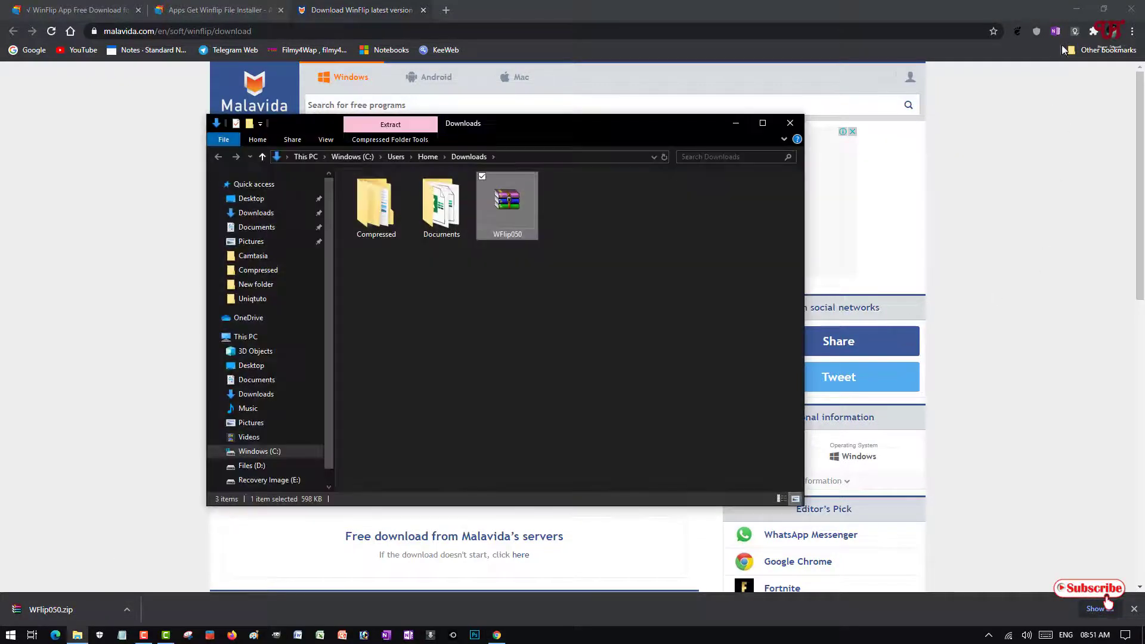
{"action": "left_click", "coordinate": [1131, 10]}
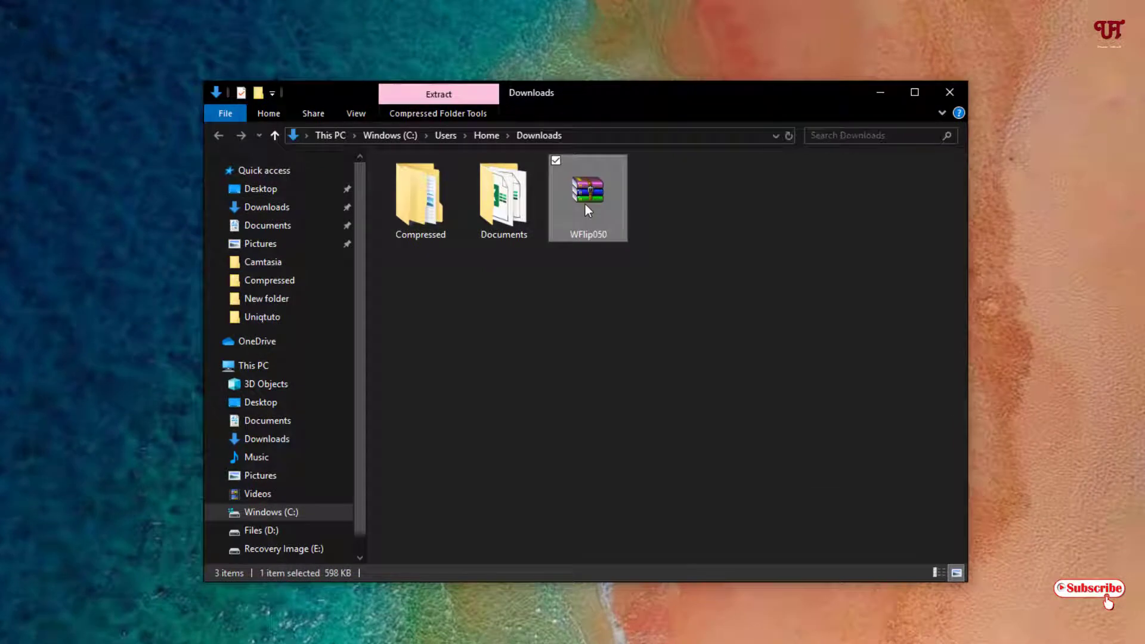
{"action": "double_click", "coordinate": [587, 197]}
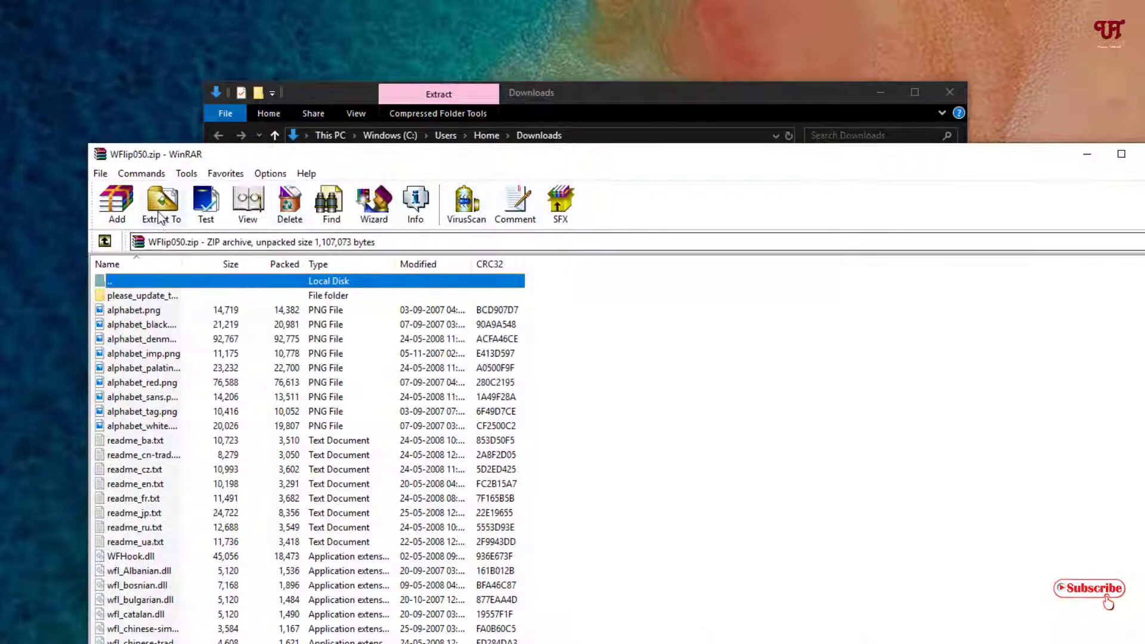
{"action": "left_click", "coordinate": [160, 209]}
{"action": "left_click", "coordinate": [690, 599]}
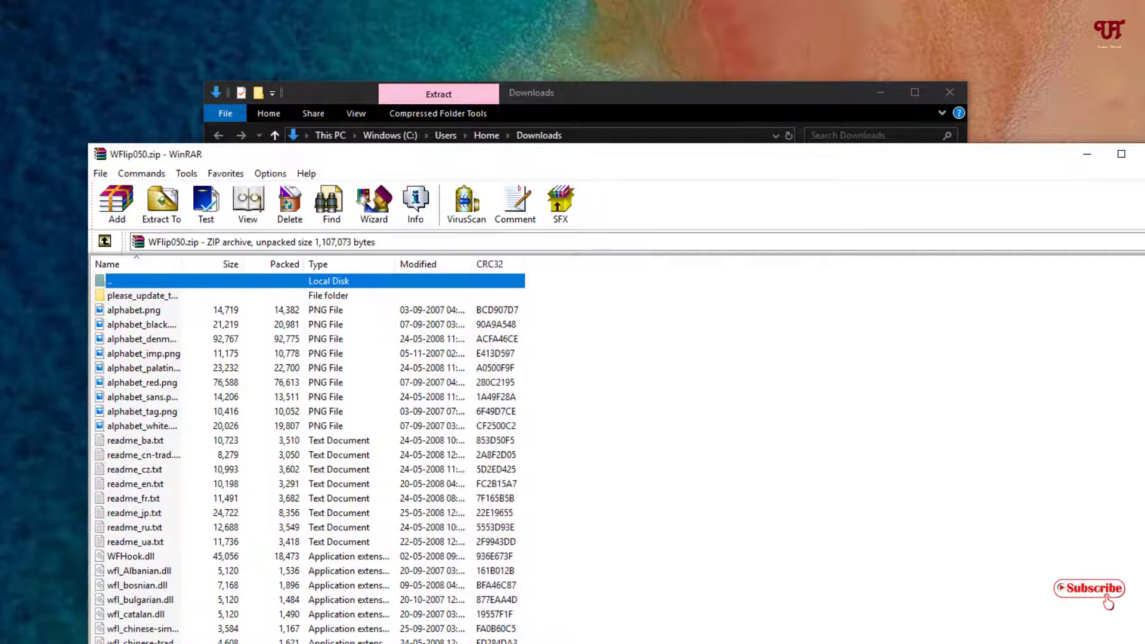
{"action": "left_click", "coordinate": [1143, 154]}
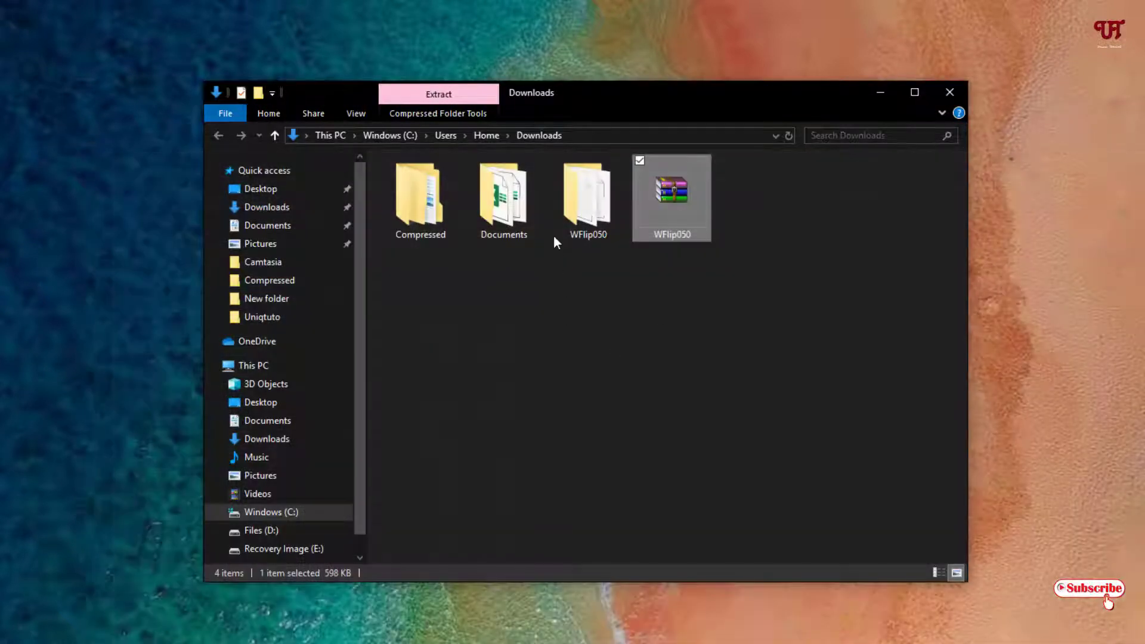
Open the WFlip050 folder and run the 472 KB WinFlip.exe application
{"action": "double_click", "coordinate": [568, 211]}
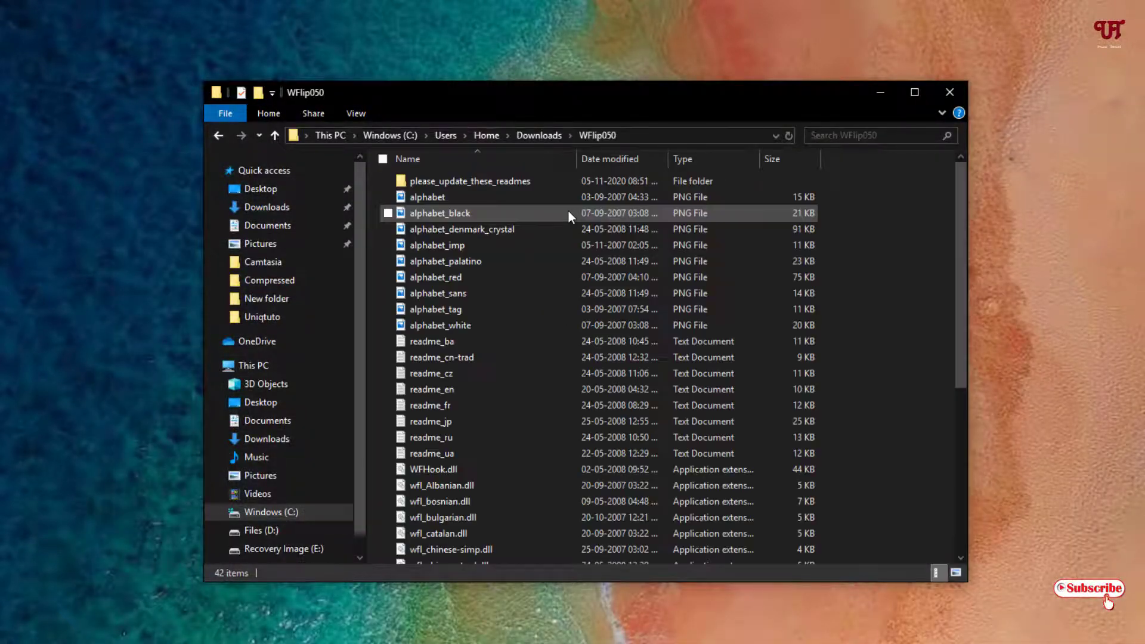
{"action": "left_click_drag", "start_coordinate": [571, 98], "coordinate": [555, 60]}
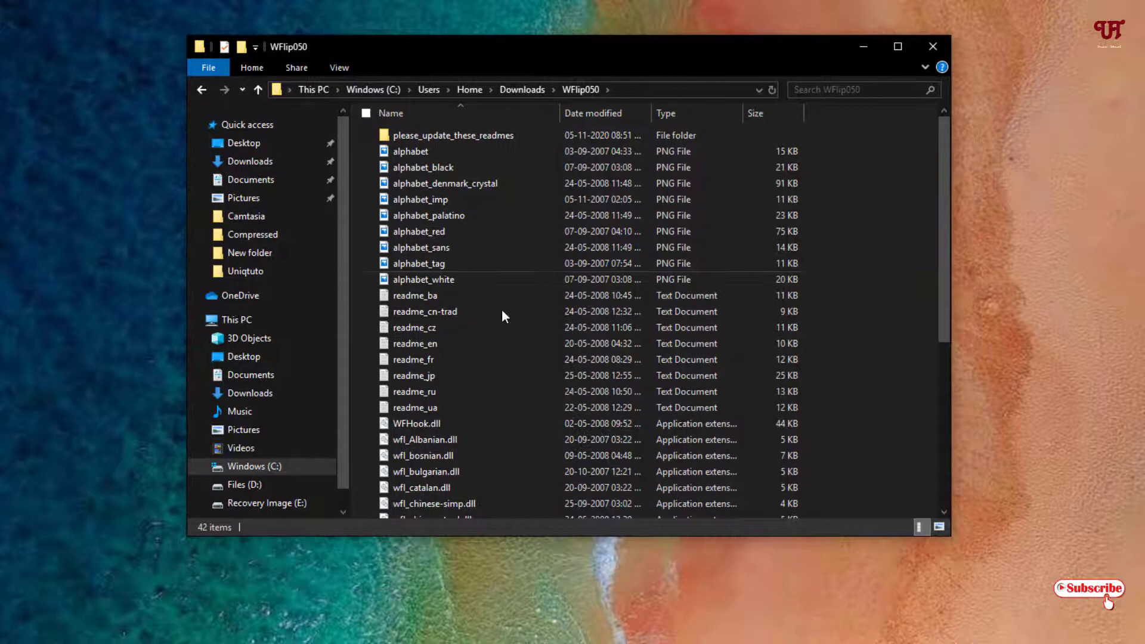
{"action": "scroll", "coordinate": [501, 316], "scroll_direction": "down", "scroll_amount": 6}
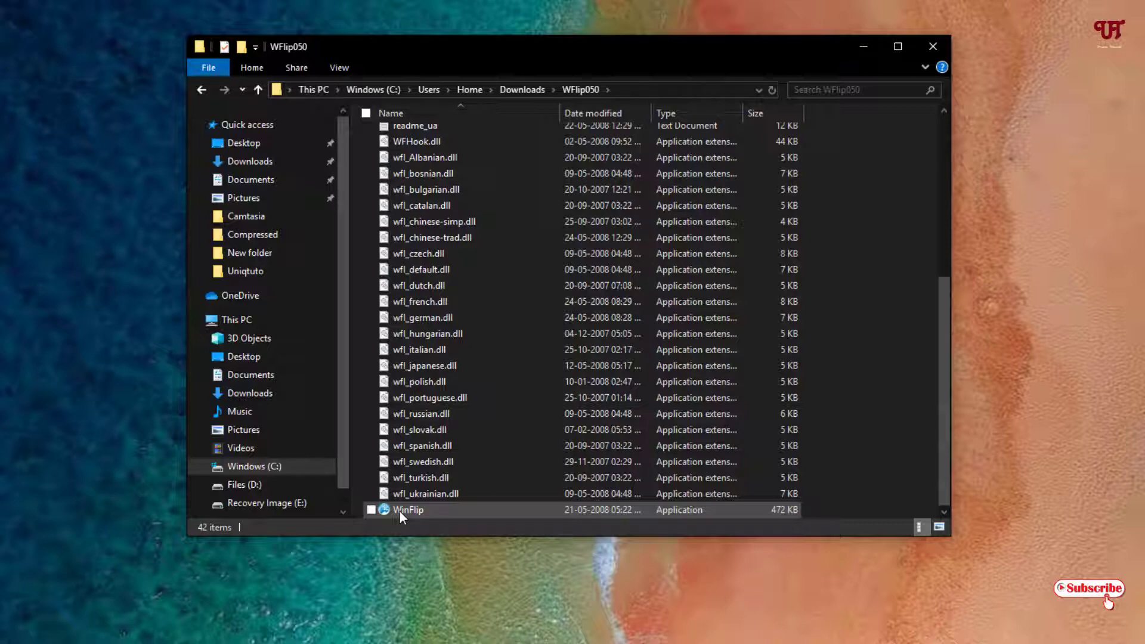
{"action": "double_click", "coordinate": [401, 511]}
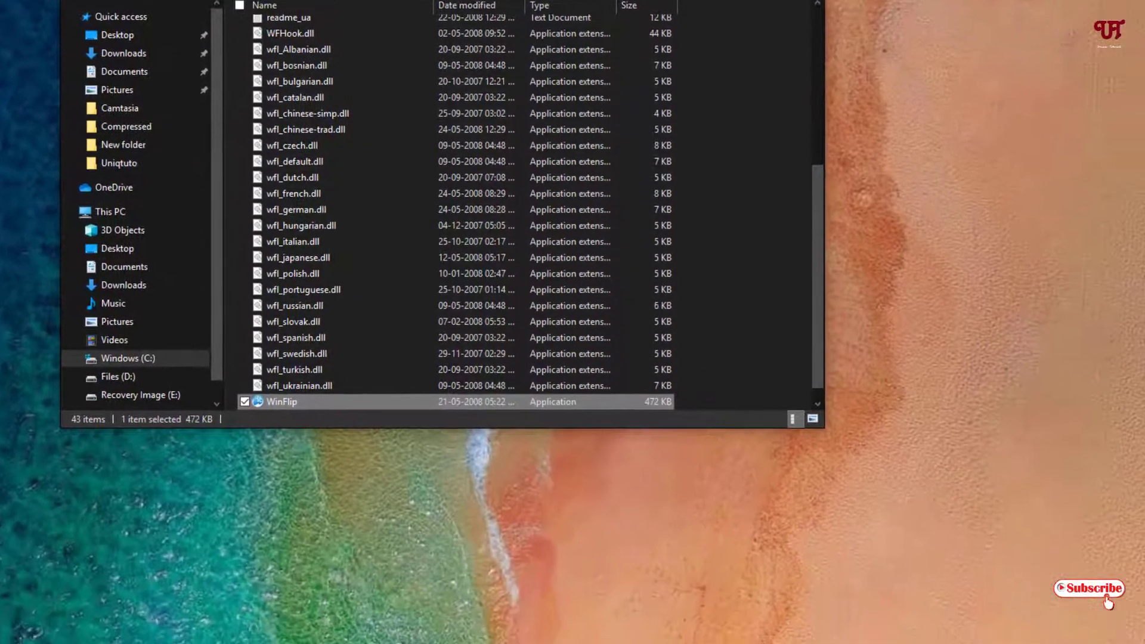
Show the desktop and open WinFlip's Options from its hidden tray icon
{"action": "key", "text": "super+d"}
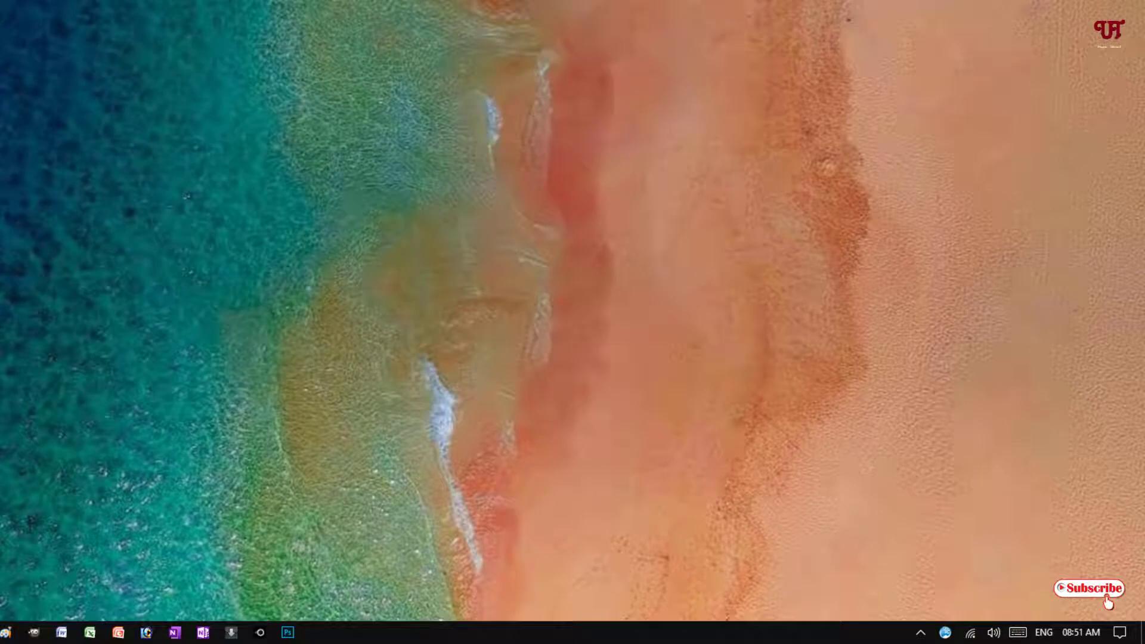
{"action": "left_click", "coordinate": [921, 634]}
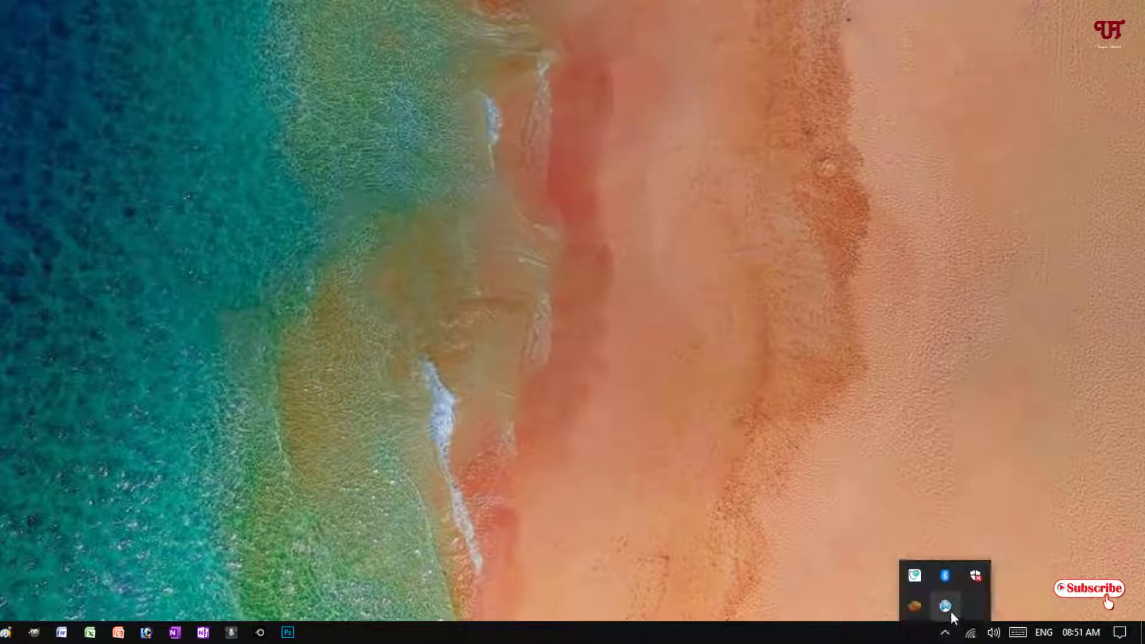
{"action": "right_click", "coordinate": [949, 612]}
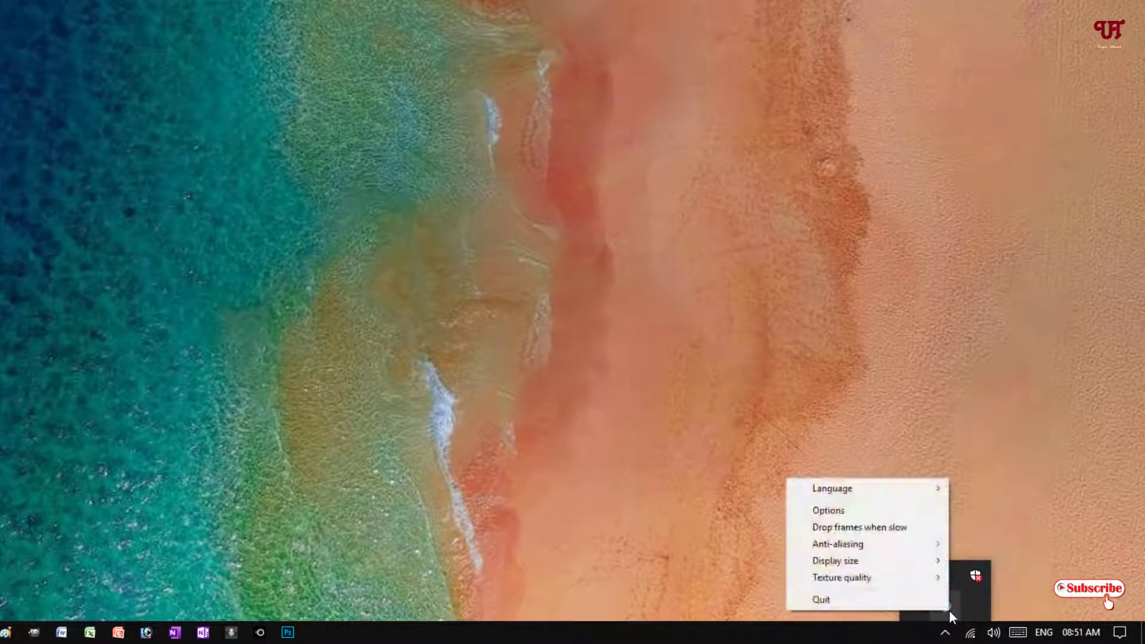
{"action": "left_click", "coordinate": [854, 510]}
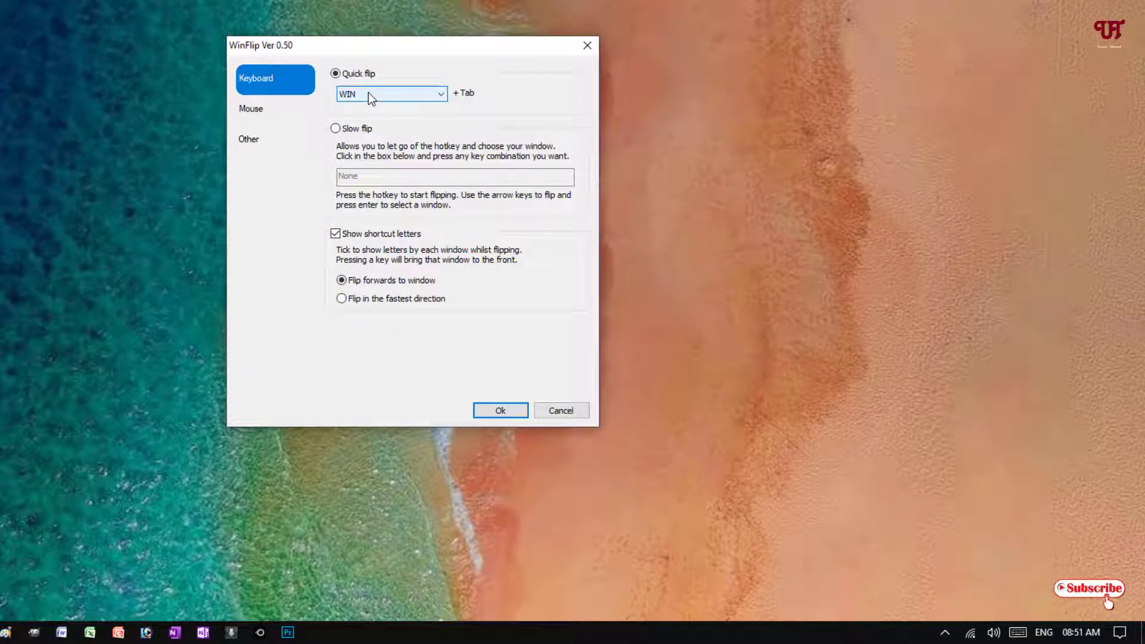
Set Quick flip to ALT + Tab and accept the WinFlip settings
{"action": "left_click", "coordinate": [369, 96]}
{"action": "left_click", "coordinate": [351, 118]}
{"action": "left_click_drag", "start_coordinate": [440, 44], "coordinate": [456, 33]}
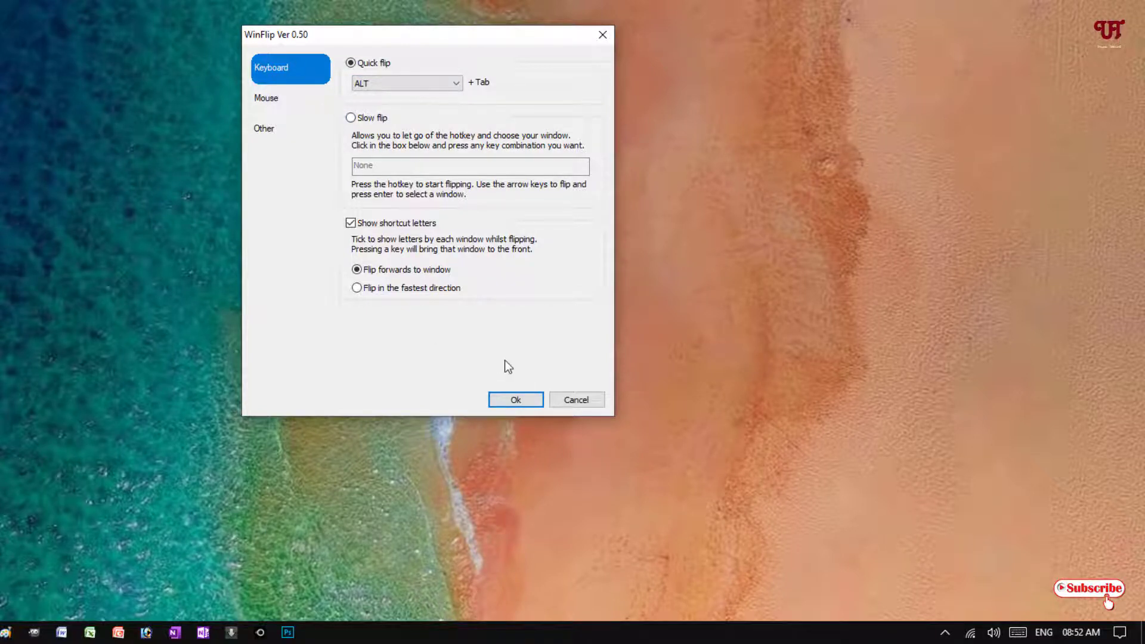
{"action": "left_click", "coordinate": [517, 400]}
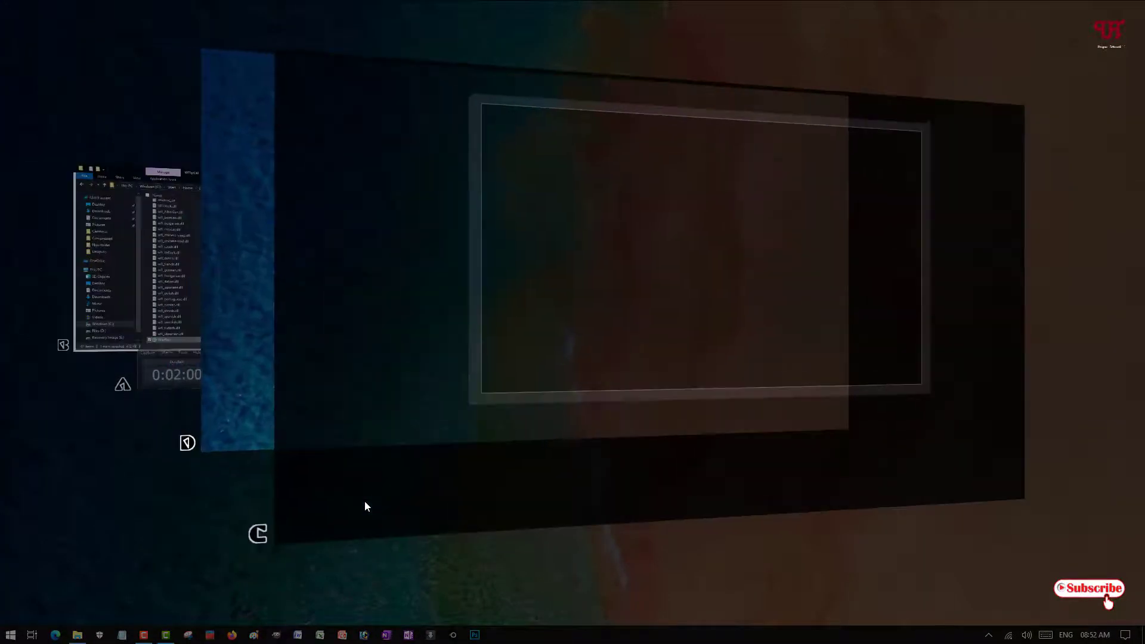
{"action": "key", "text": "Tab"}
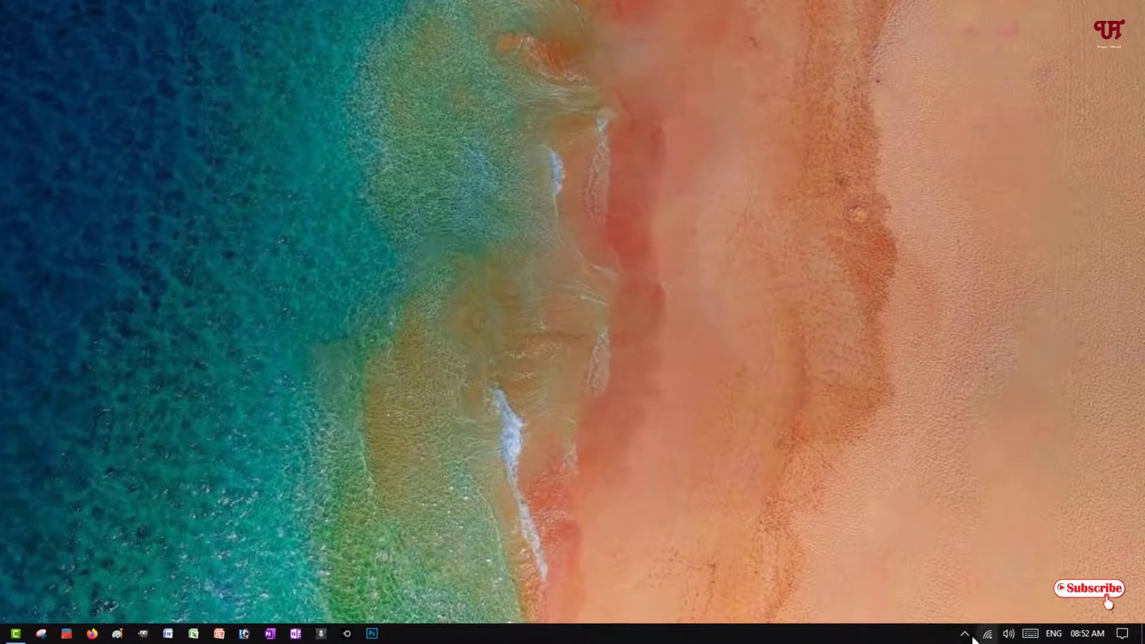
Reopen the WinFlip Ver 0.50 settings dialog from its tray icon's Options entry
{"action": "left_click", "coordinate": [965, 633]}
{"action": "right_click", "coordinate": [966, 610]}
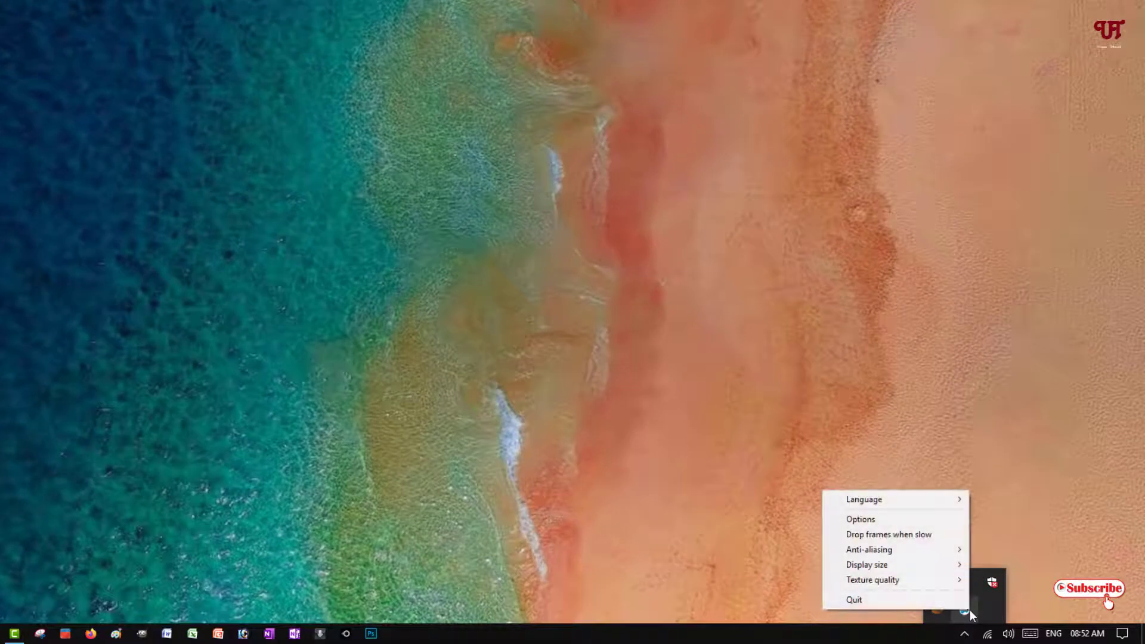
{"action": "mouse_move", "coordinate": [863, 546]}
{"action": "left_click", "coordinate": [864, 519]}
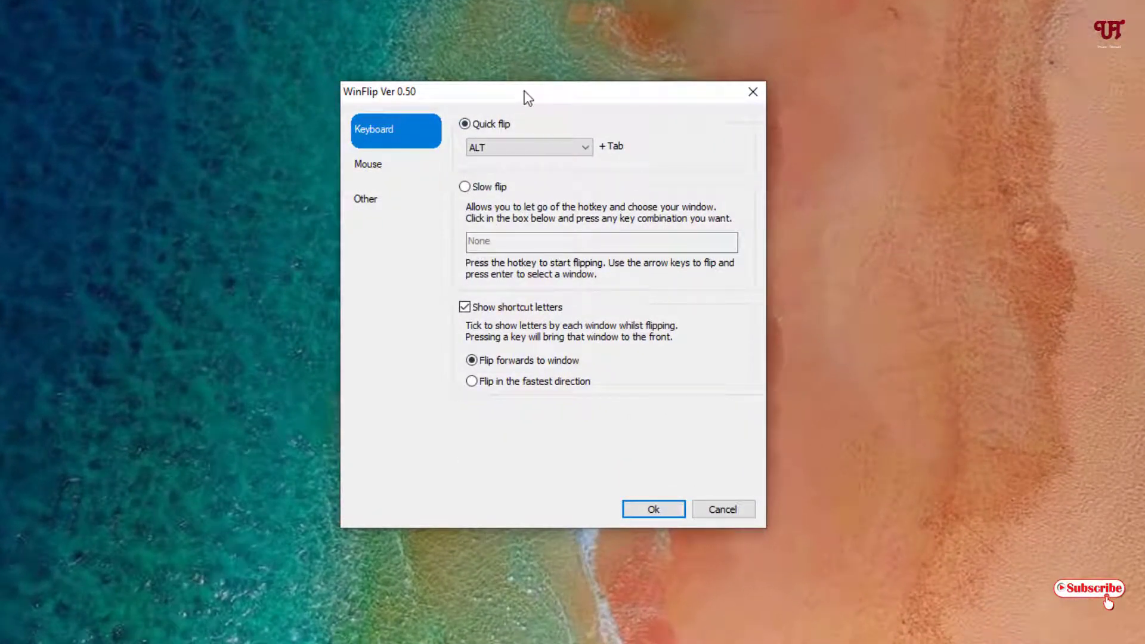
{"action": "left_click_drag", "start_coordinate": [528, 97], "coordinate": [546, 95]}
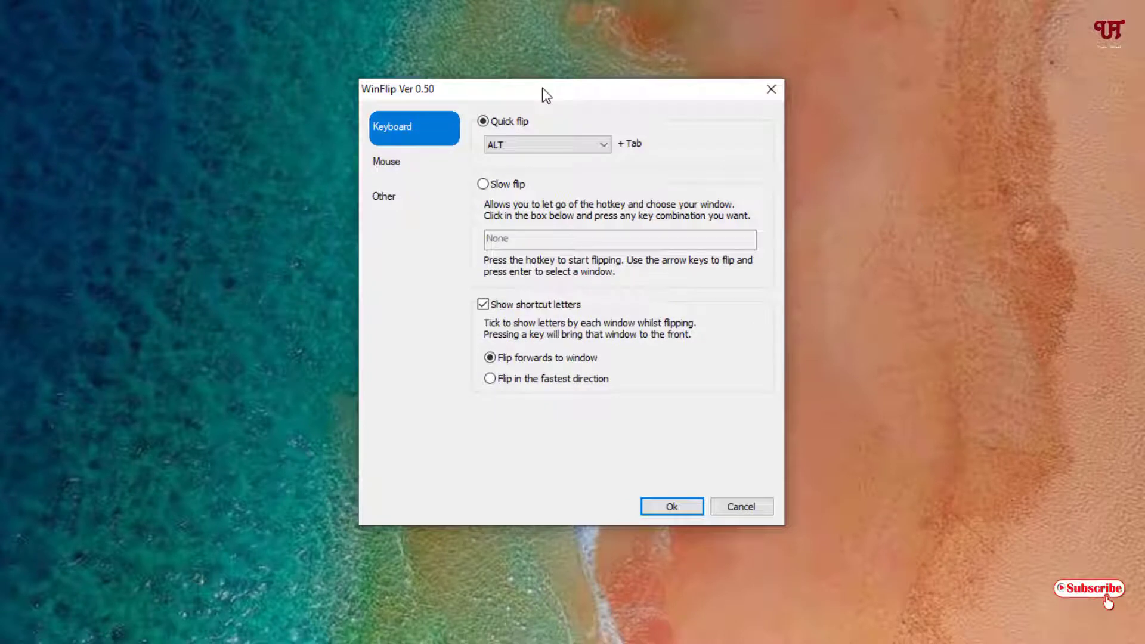
On the Other tab, enable Run automatically and confirm with Ok
{"action": "left_click", "coordinate": [382, 198]}
{"action": "left_click", "coordinate": [544, 212]}
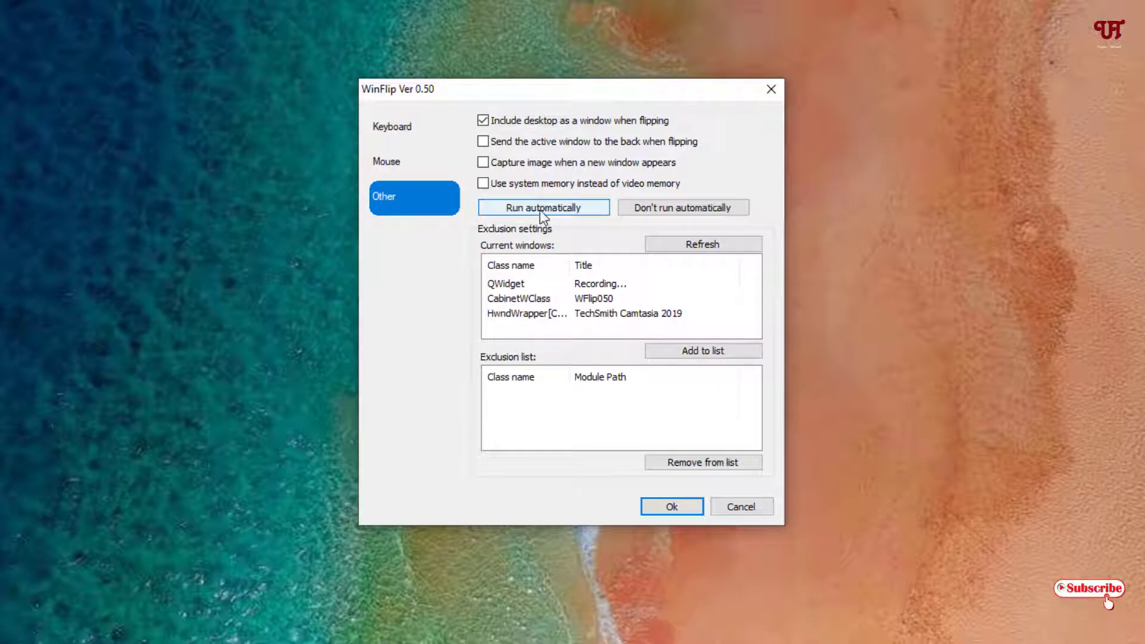
{"action": "left_click", "coordinate": [665, 508]}
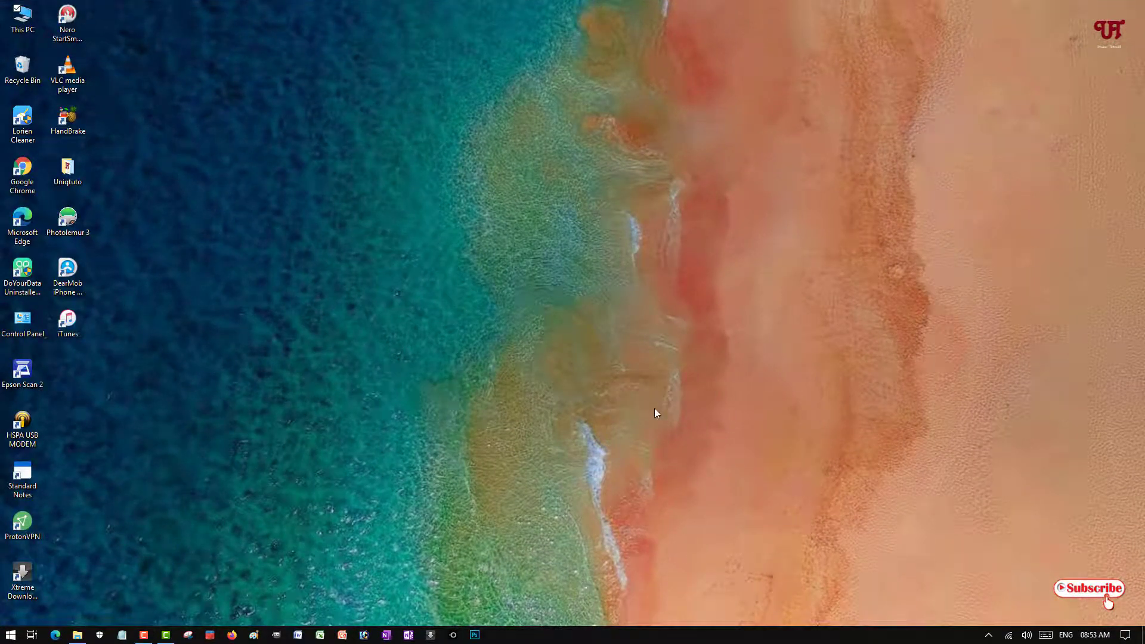
{"action": "key", "text": "super+Tab"}
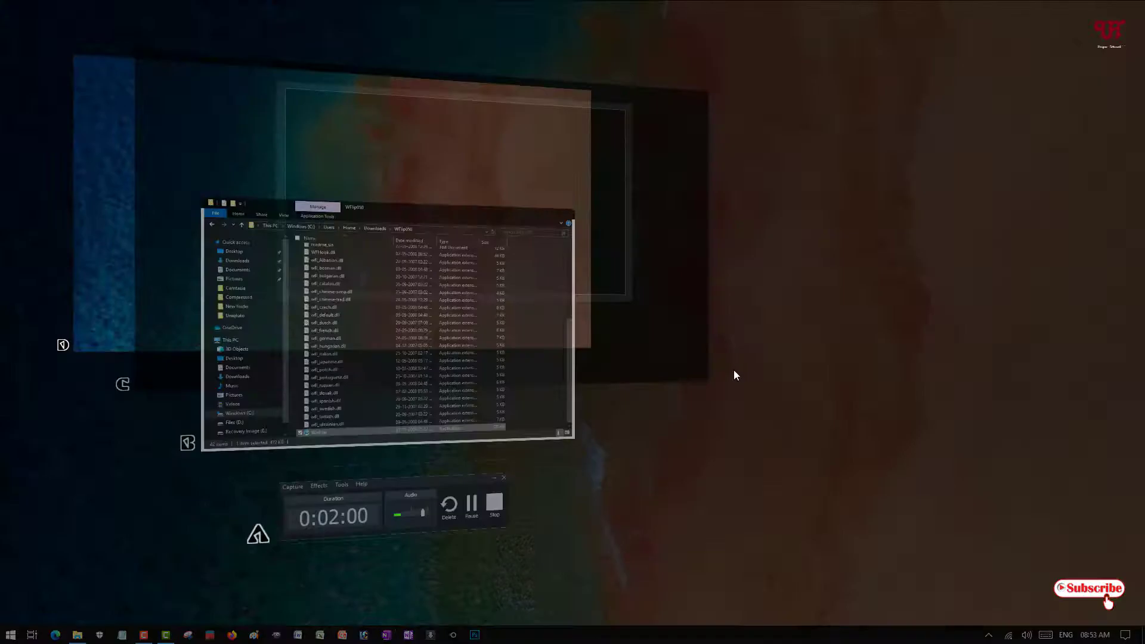
{"action": "key", "text": "Escape"}
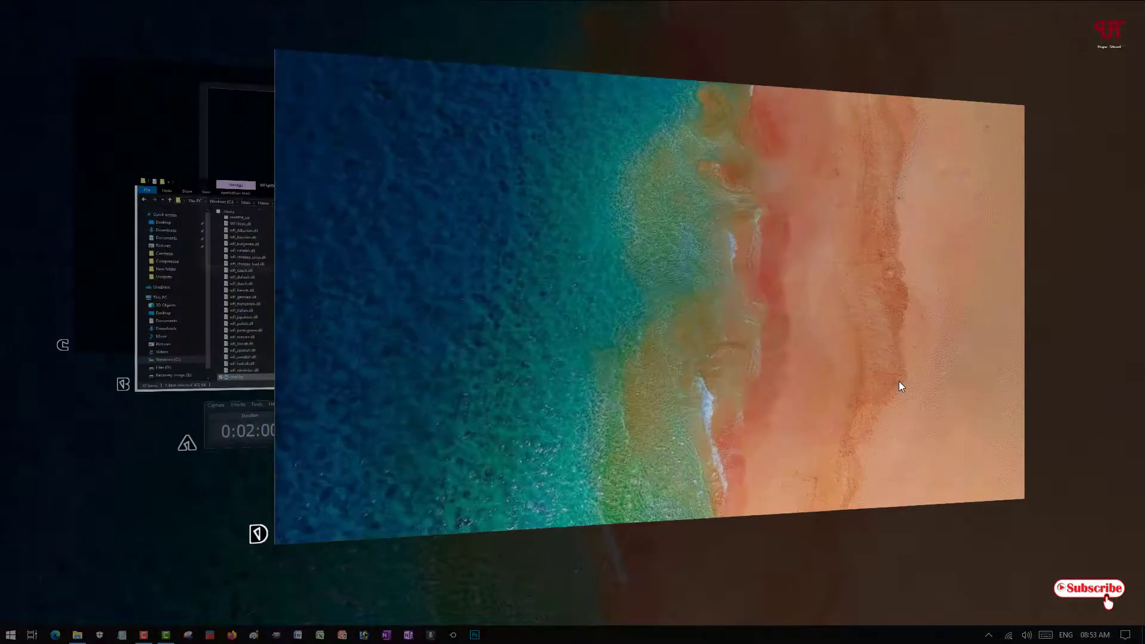